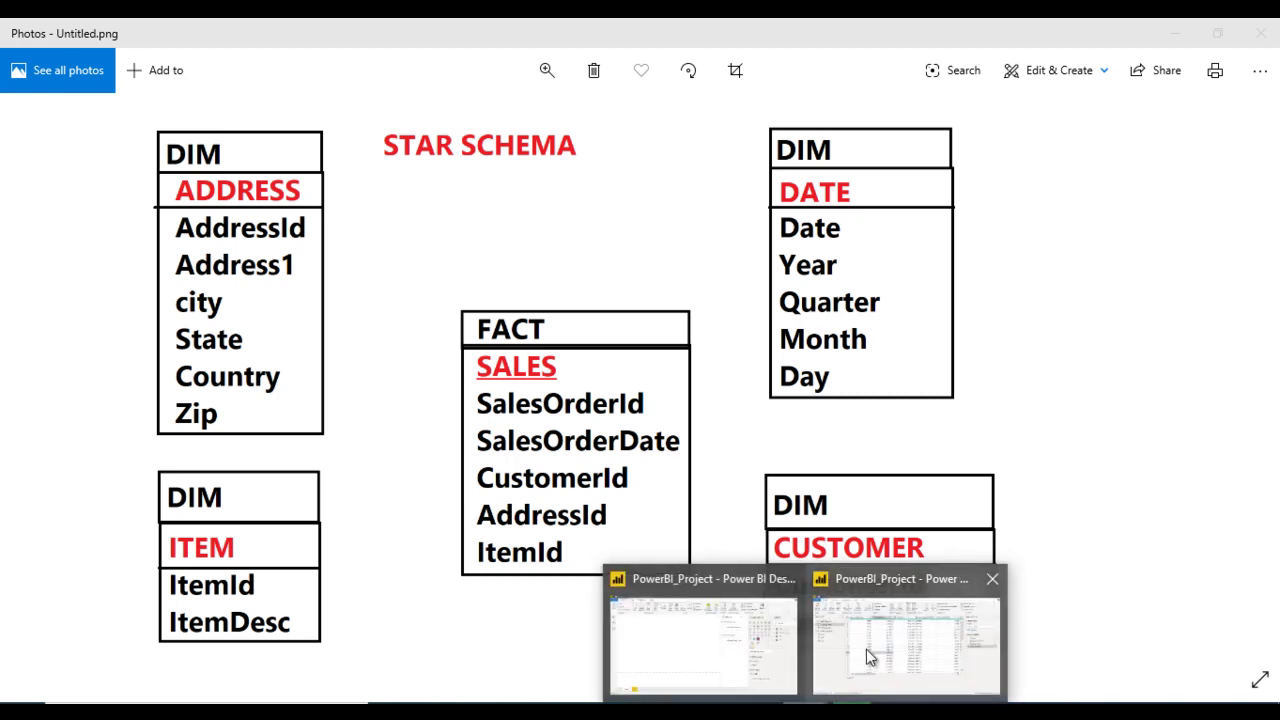
- Create a reference query of Country_Sales and name it DIM-Customer
left_click(868, 650)
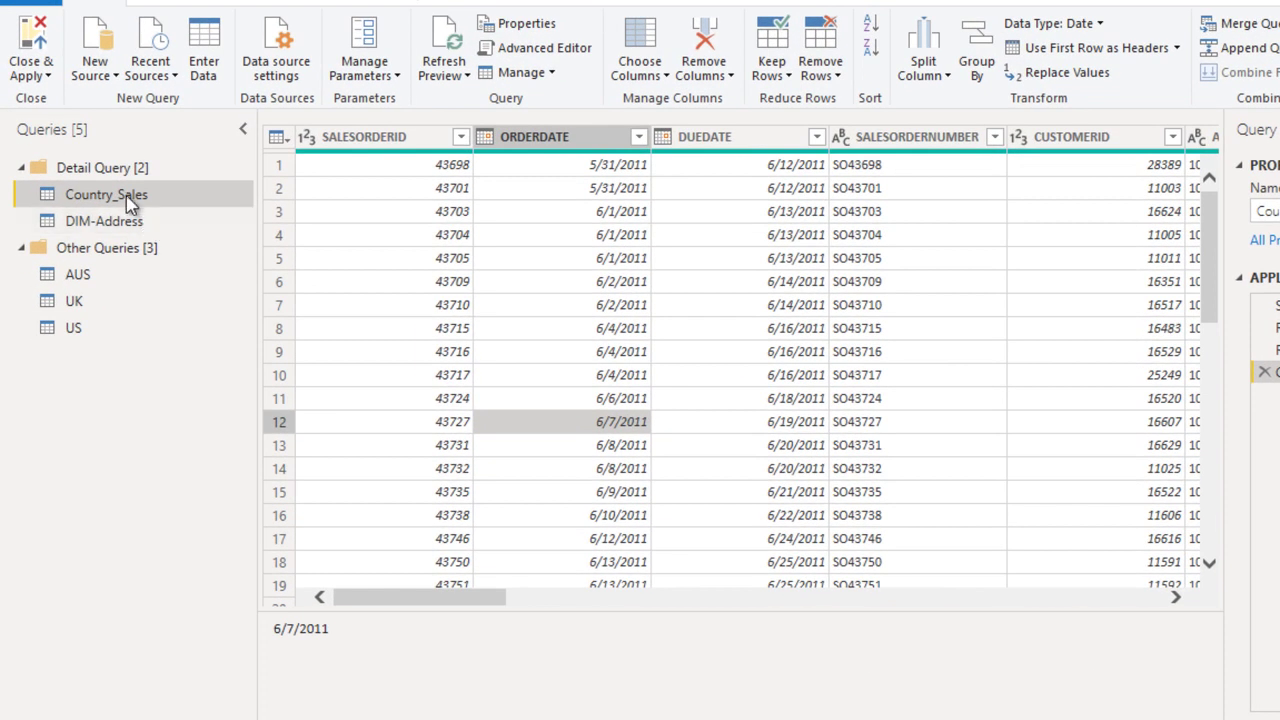
left_click(127, 199)
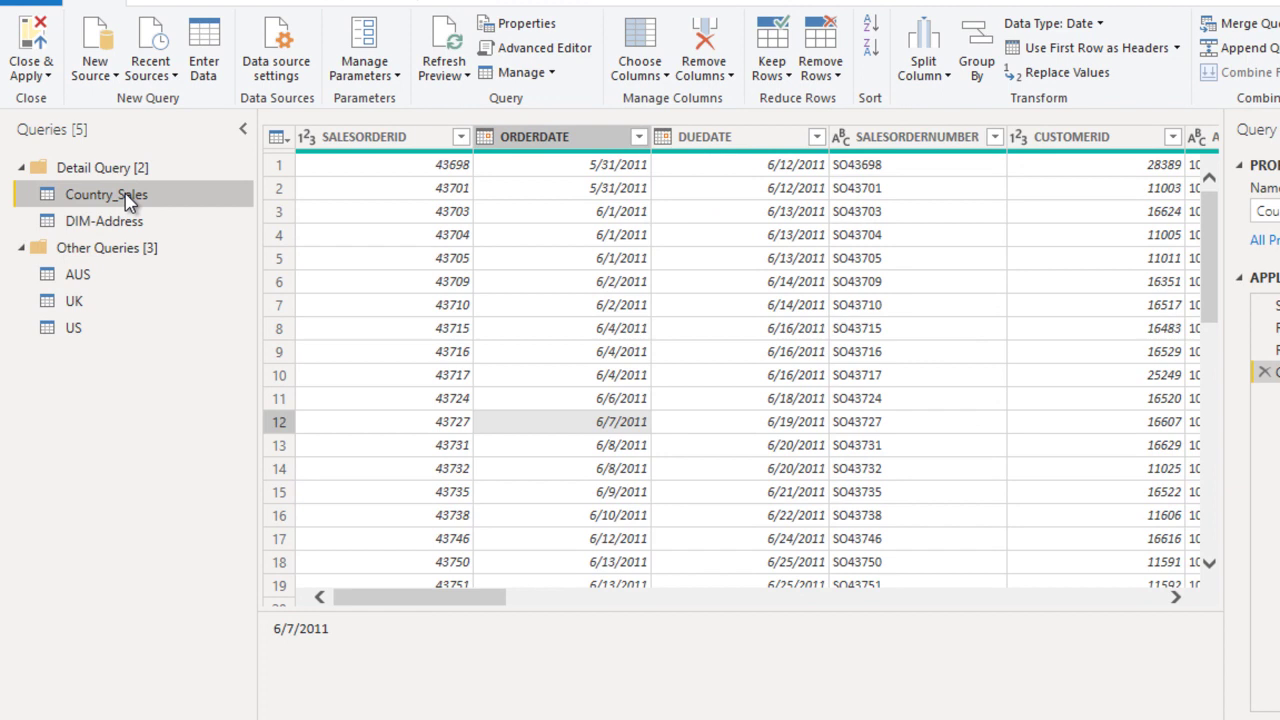
right_click(129, 201)
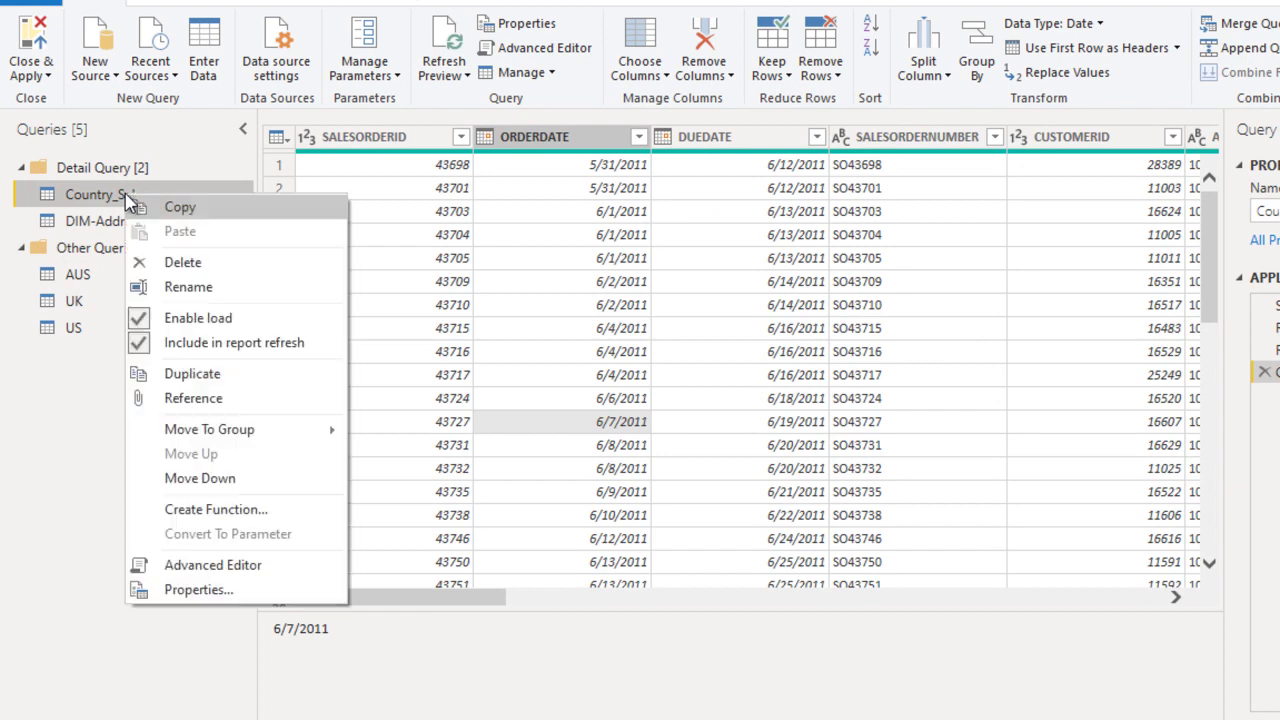
left_click(197, 405)
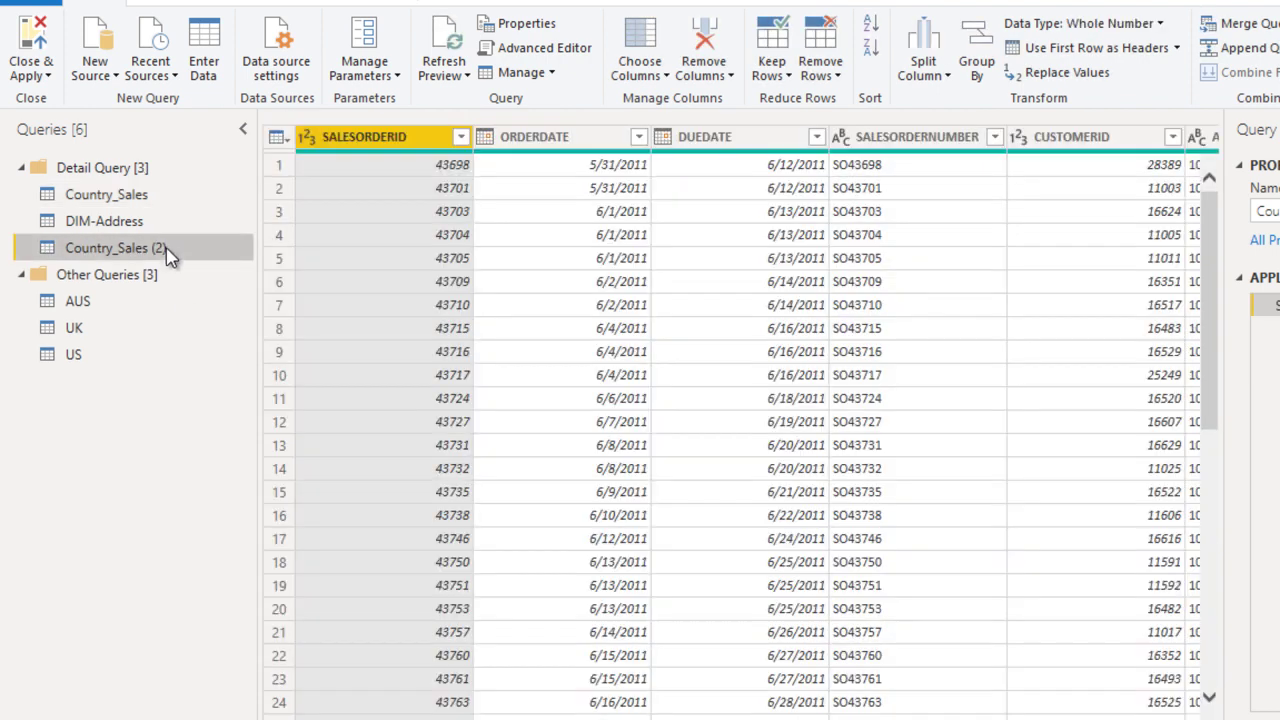
double_click(167, 251)
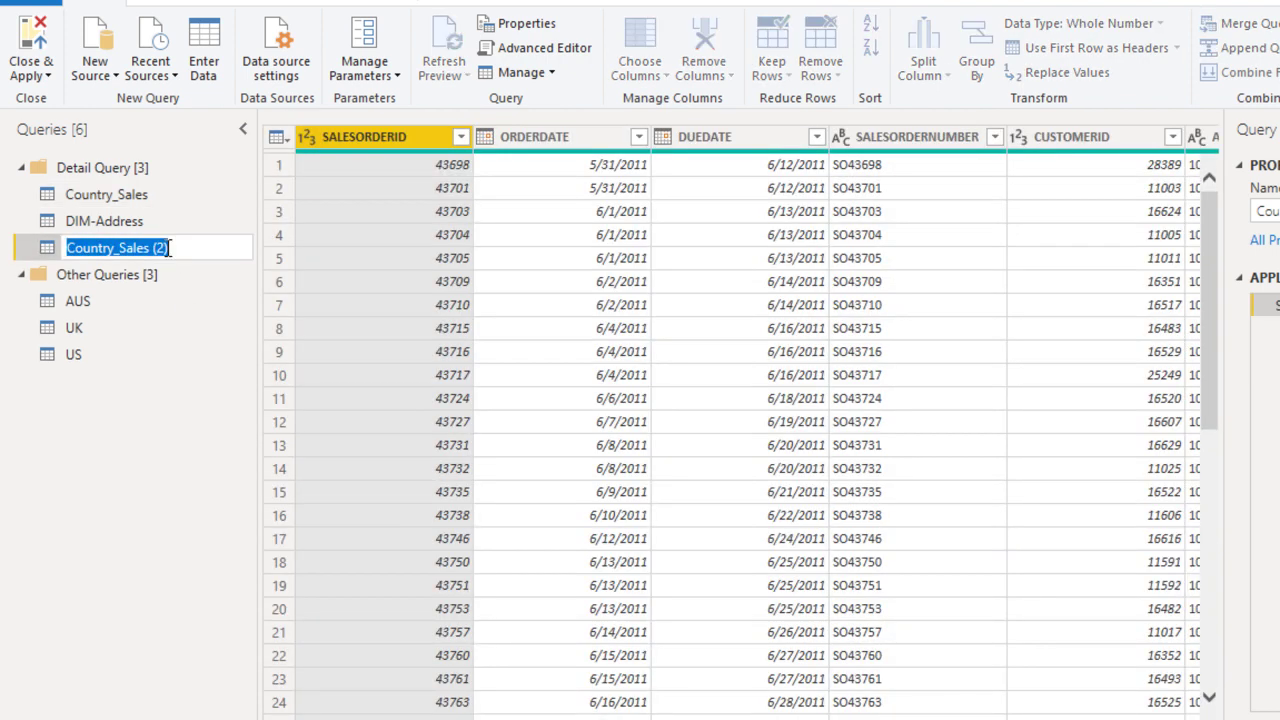
type("D")
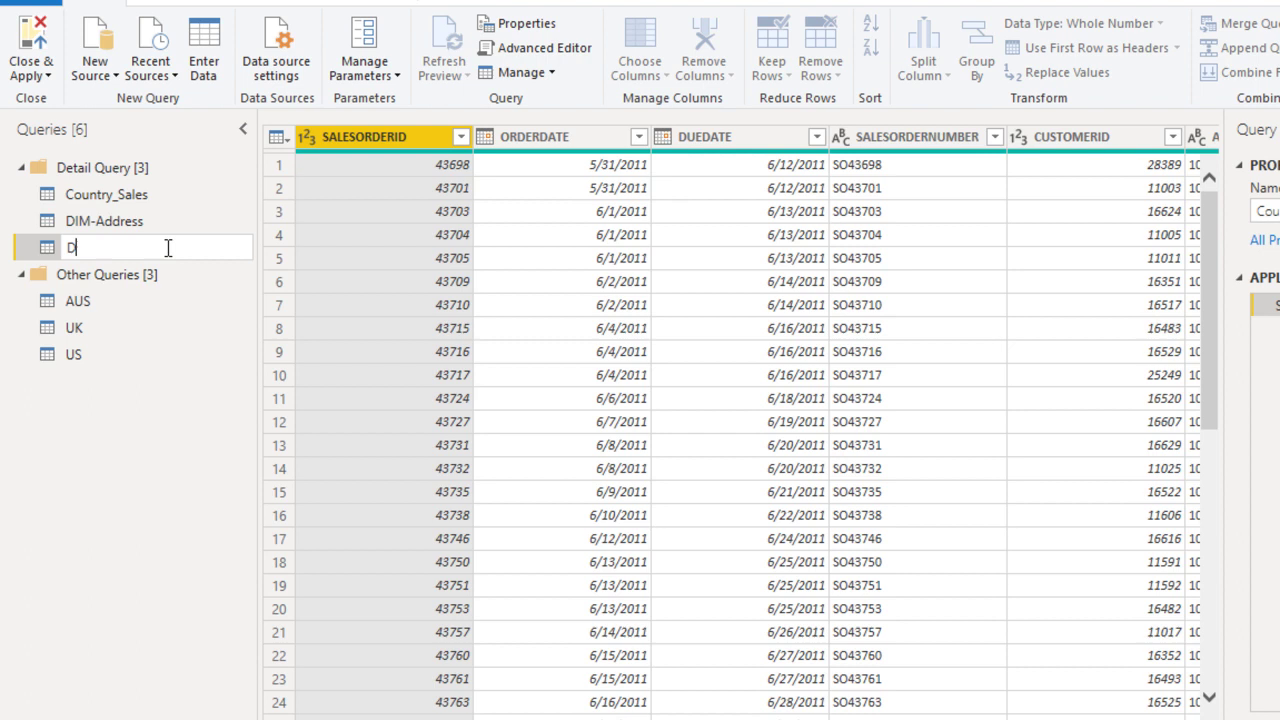
type("IM-Customer")
key("Return")
- Select the whole ORDERDATE column in DIM-Customer
left_click(529, 238)
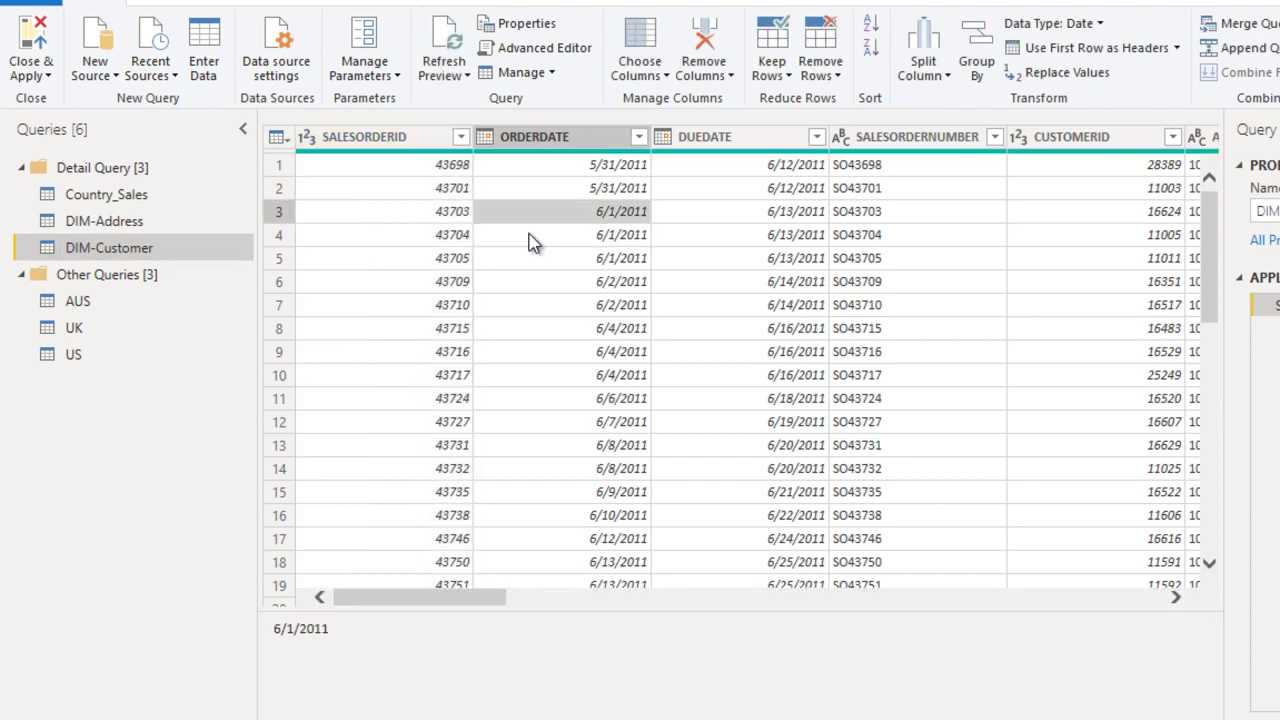
key("Up")
key("Up")
key("ctrl+space")
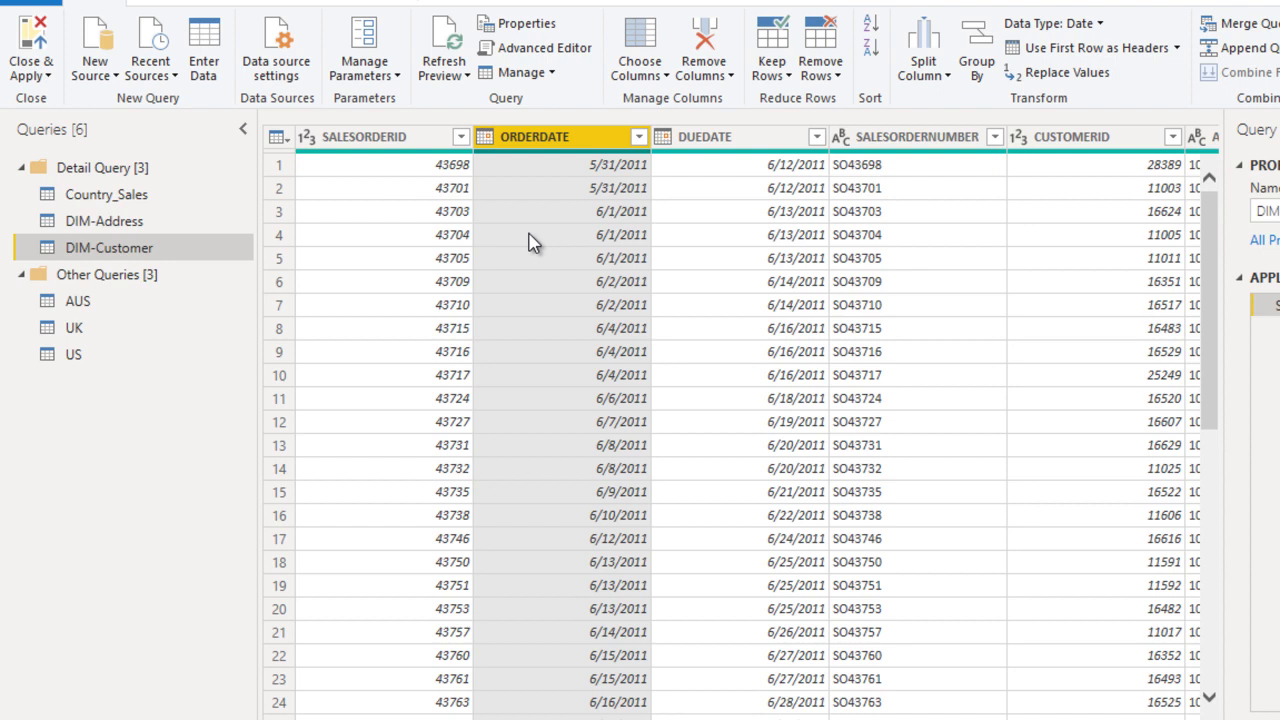
- Keep only CUSTOMERID, ACCOUNTNUMBER and BILLTOADDRESSID in DIM-Customer using Choose Columns
left_click(643, 75)
left_click(669, 98)
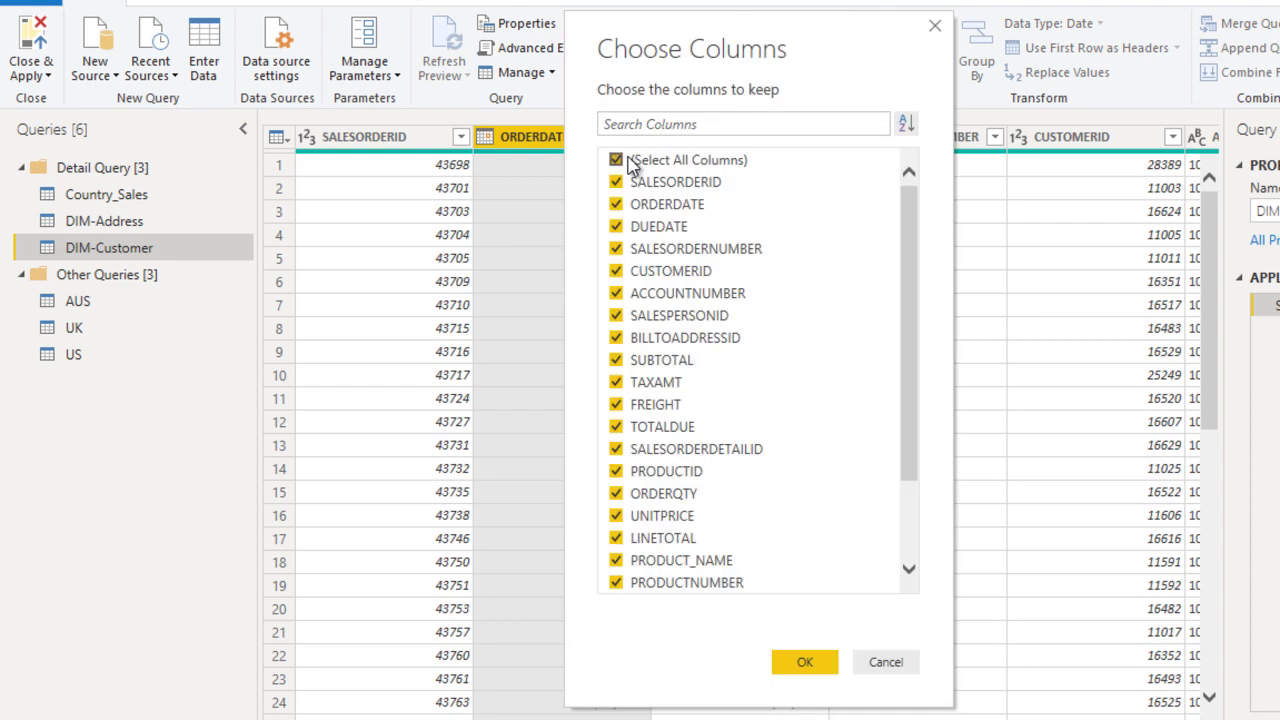
left_click(626, 161)
left_click(646, 271)
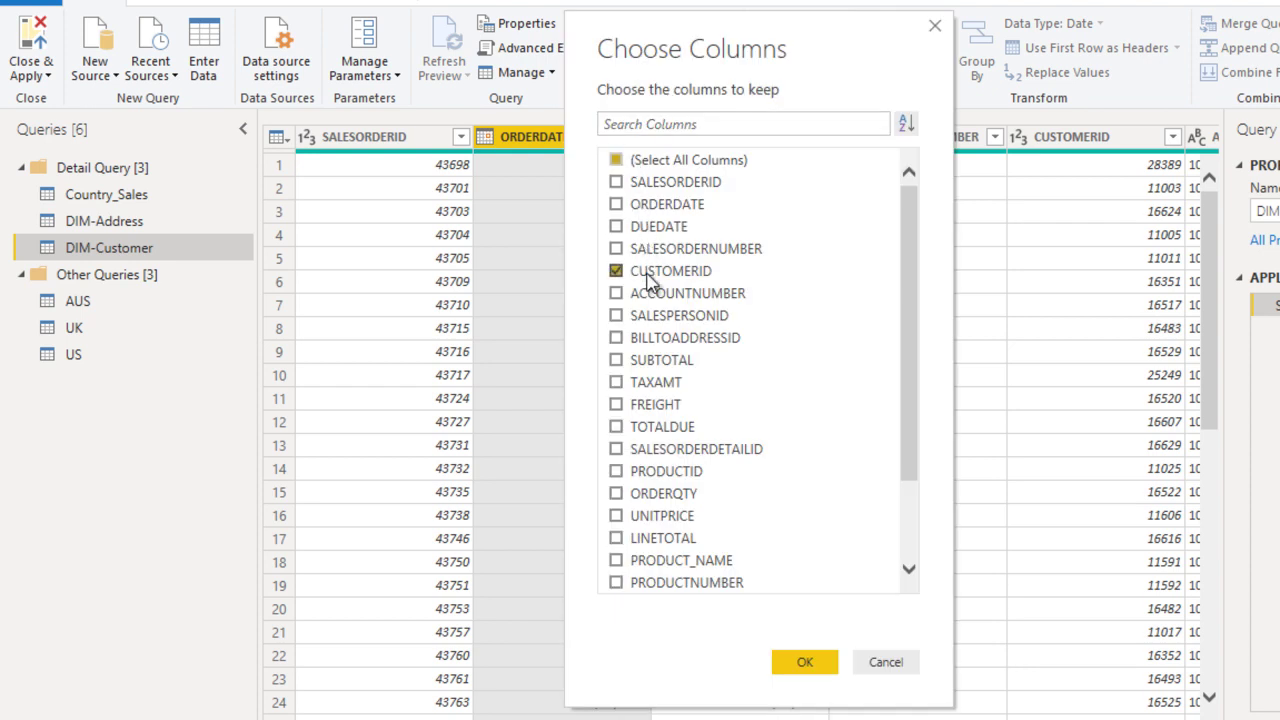
left_click(650, 295)
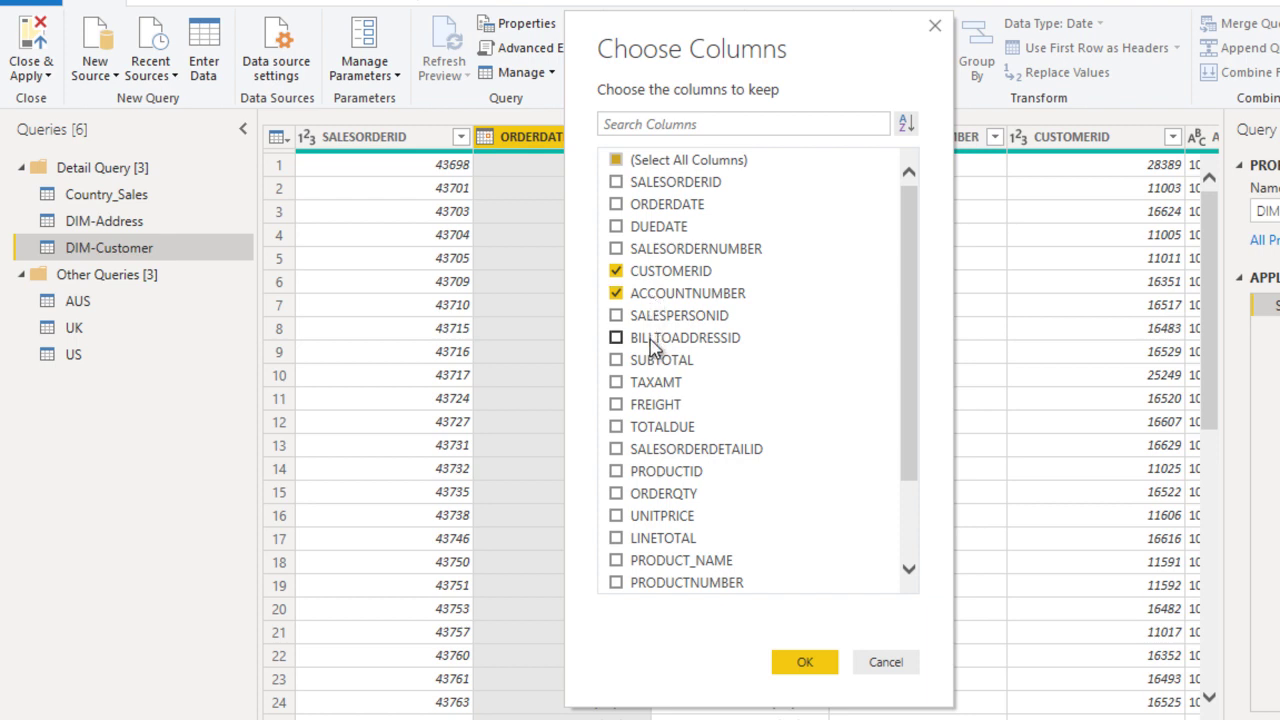
left_click(652, 346)
left_click(806, 664)
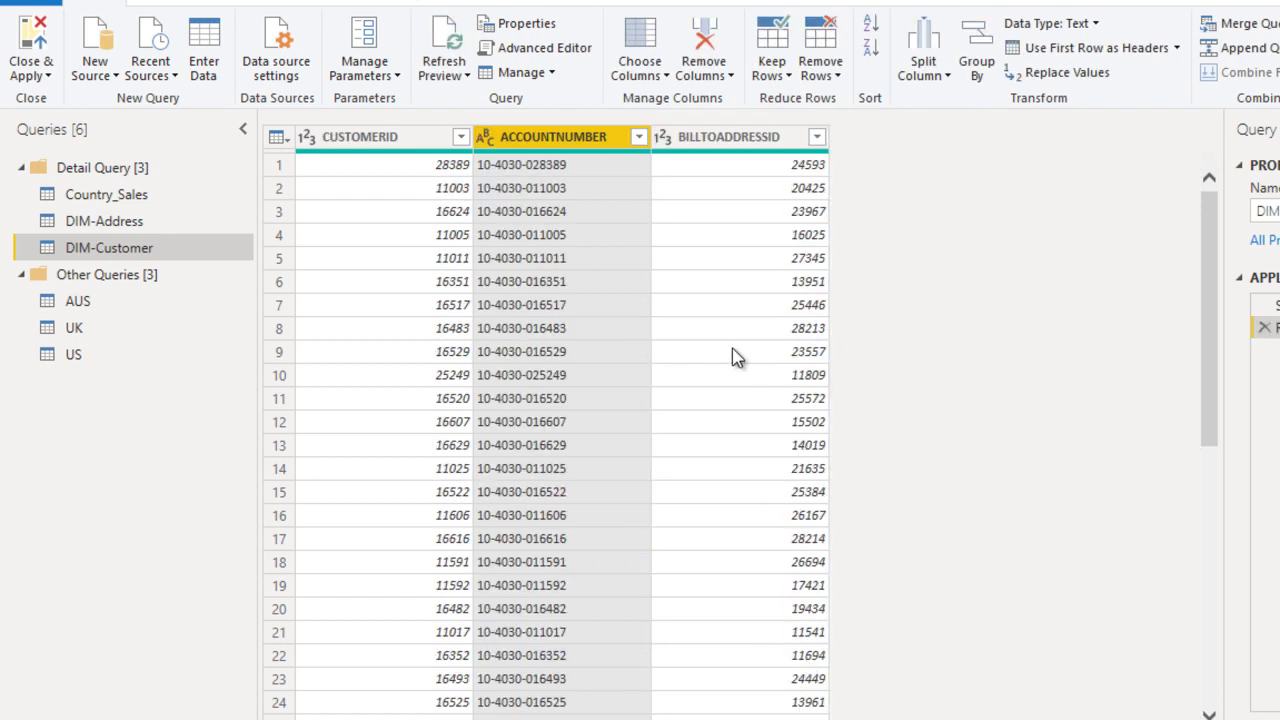
- Remove duplicate CUSTOMERID rows from DIM-Customer and check the remaining values
left_click(460, 259)
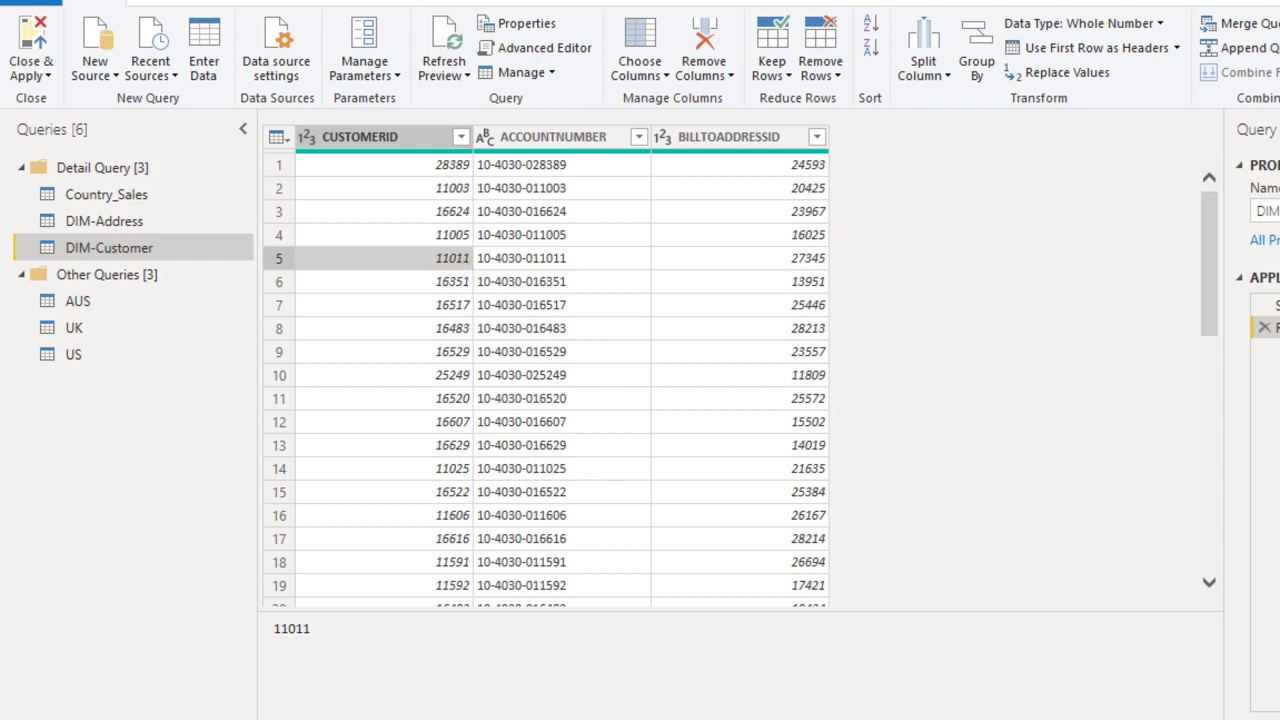
left_click(822, 70)
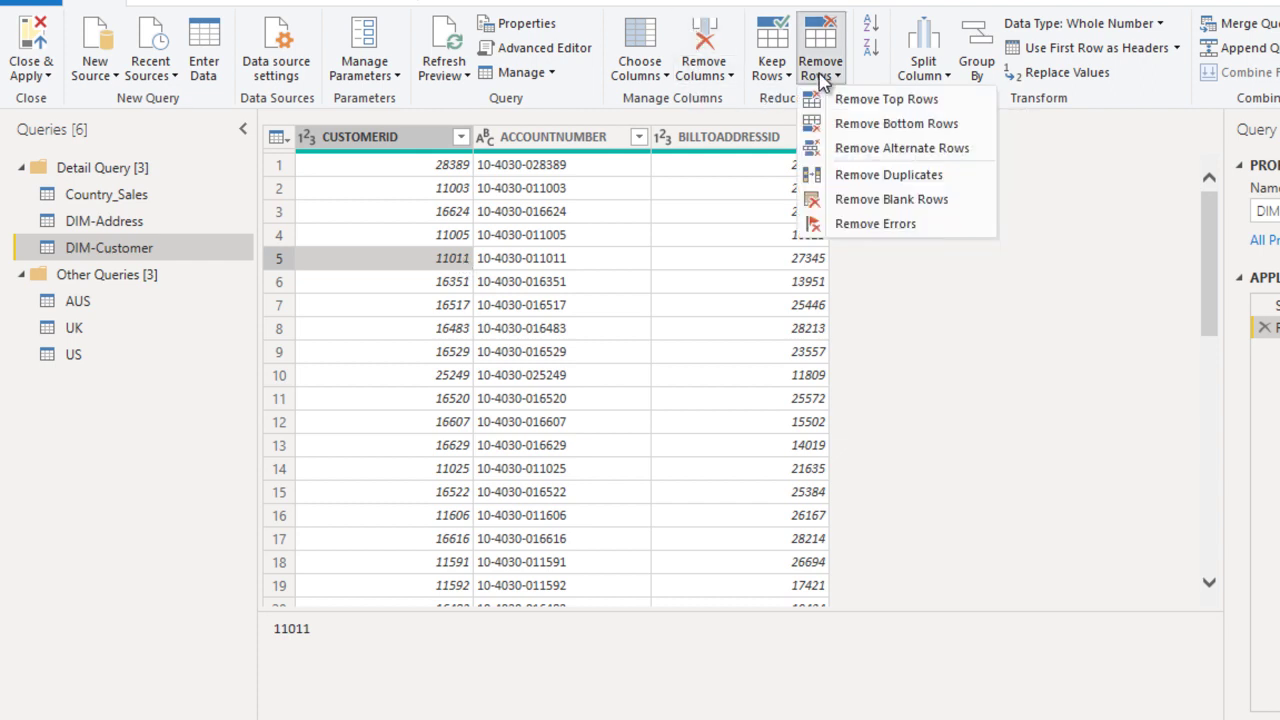
left_click(866, 180)
left_click(560, 234)
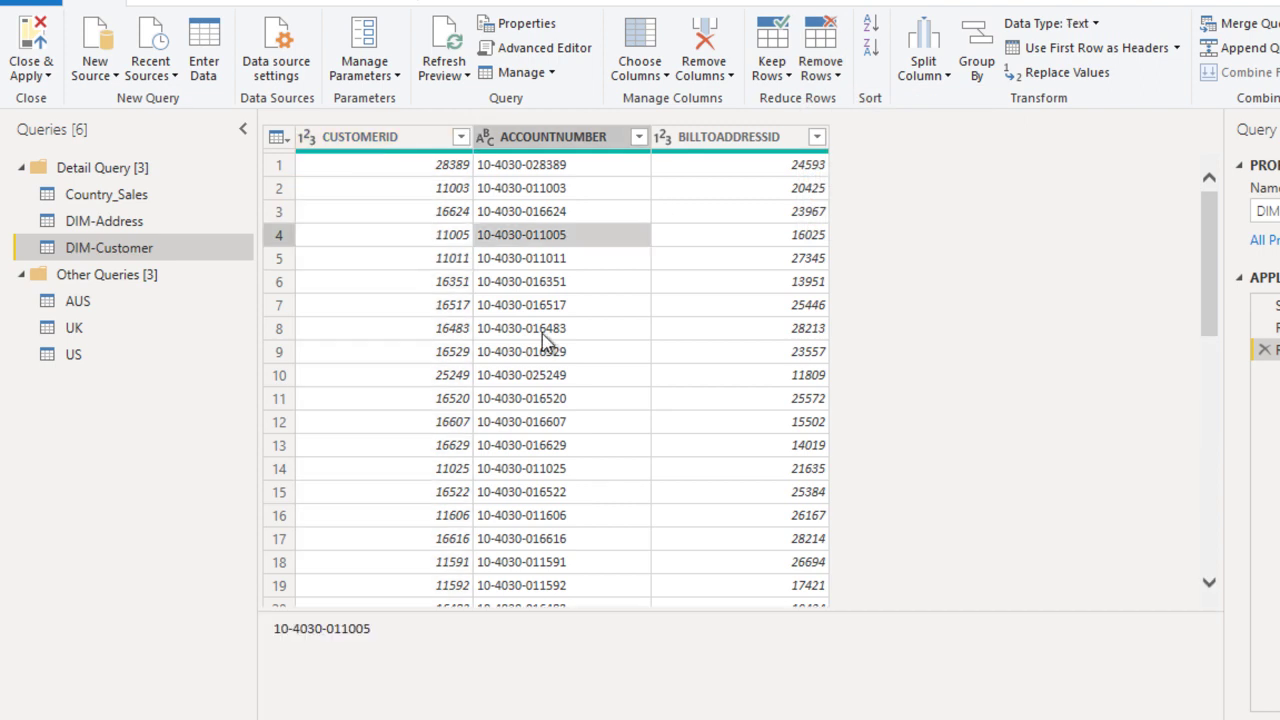
left_click(630, 336)
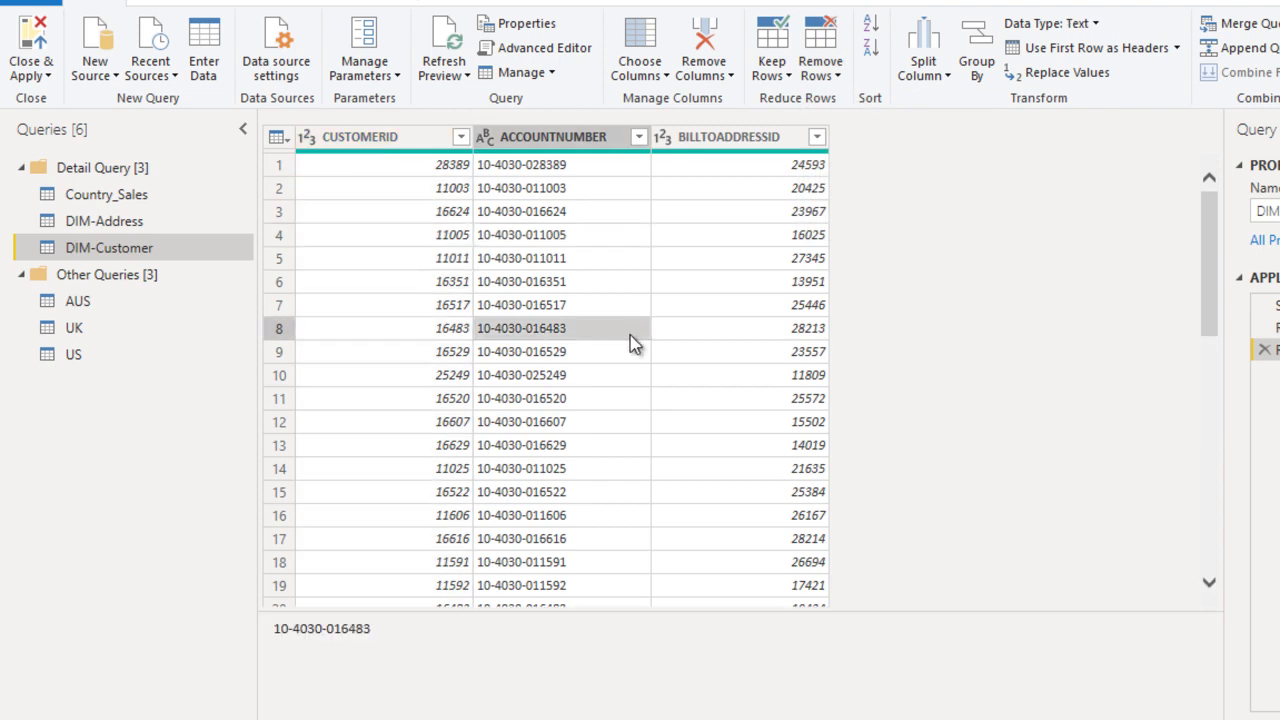
left_click(464, 138)
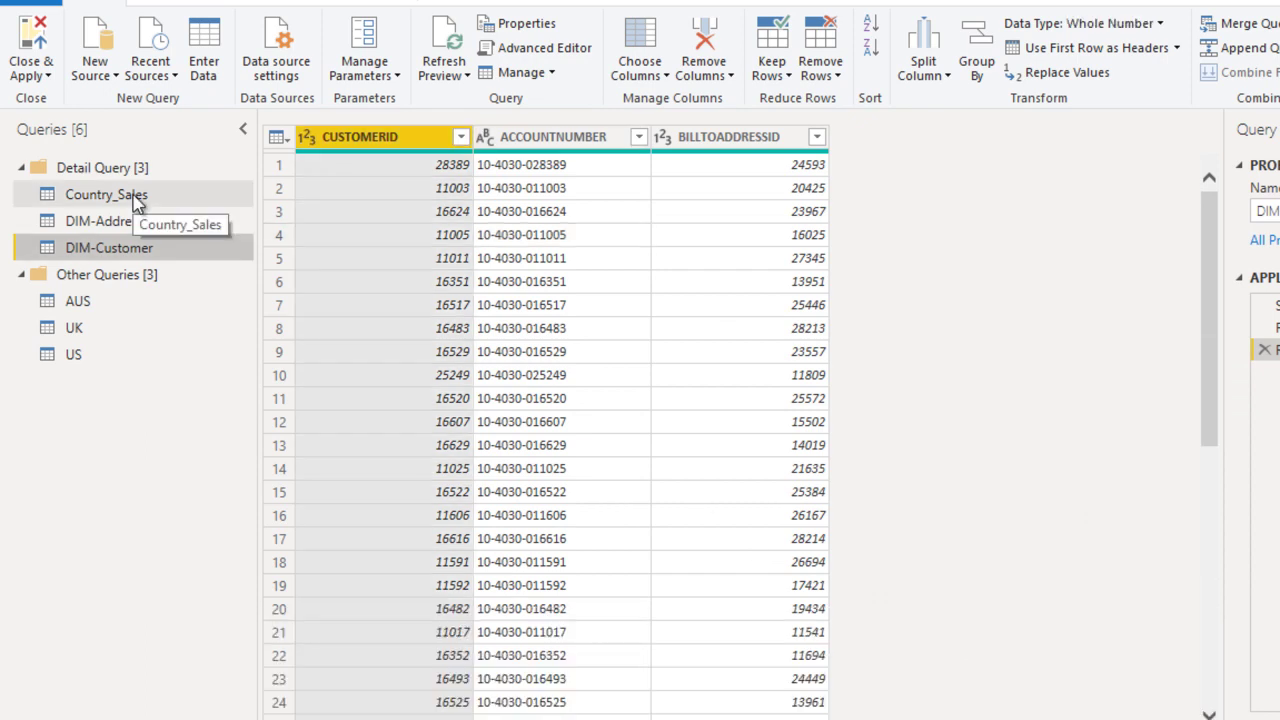
- Create a reference query of Country_Sales and rename it DIM-Product
left_click(136, 198)
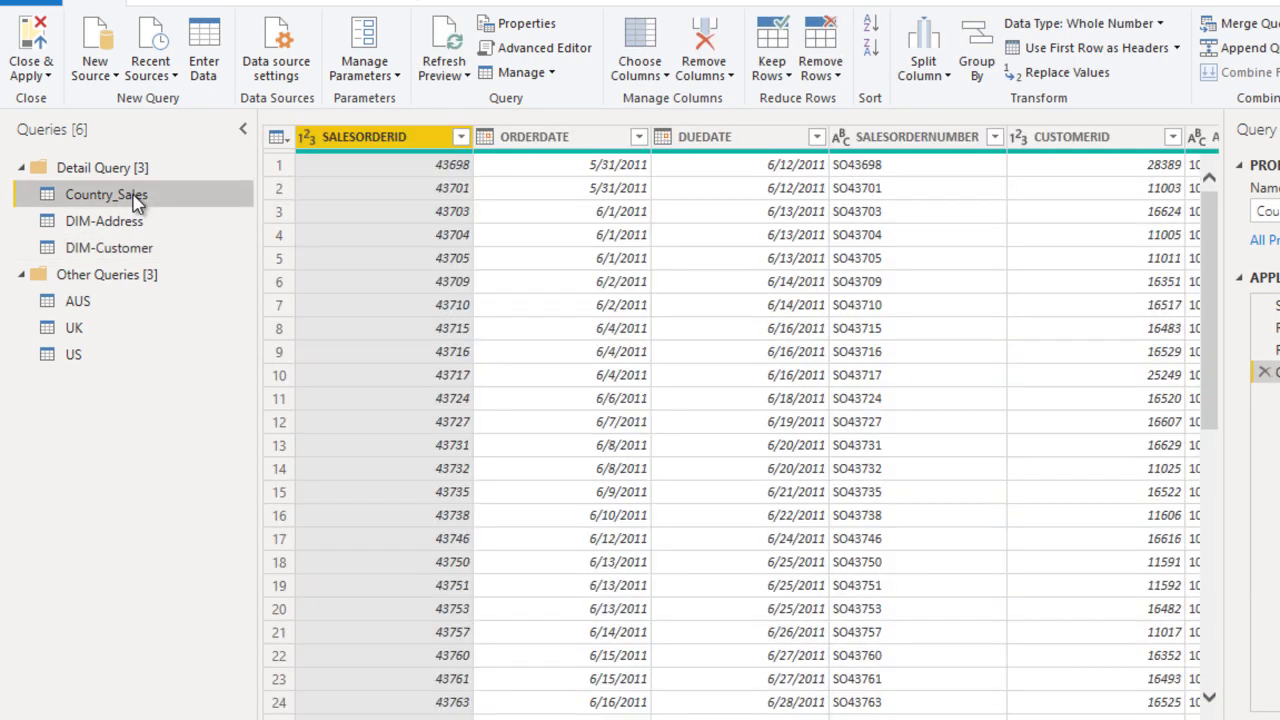
right_click(136, 198)
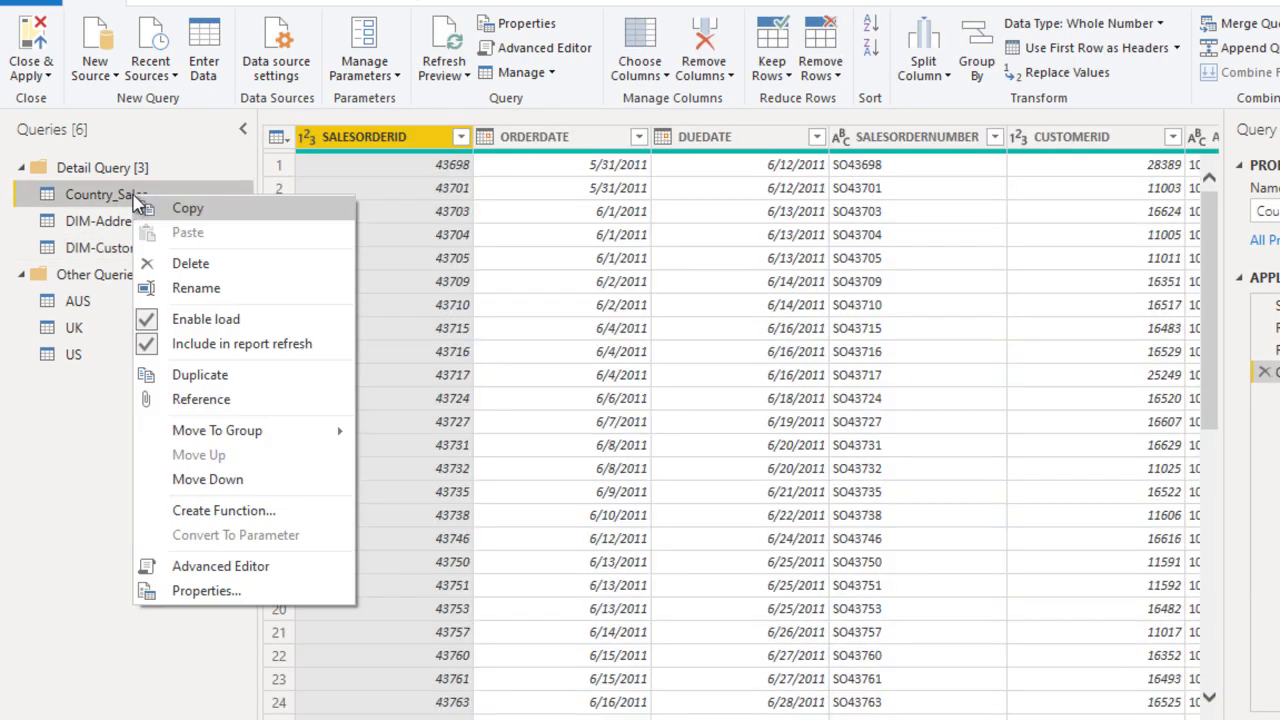
left_click(225, 400)
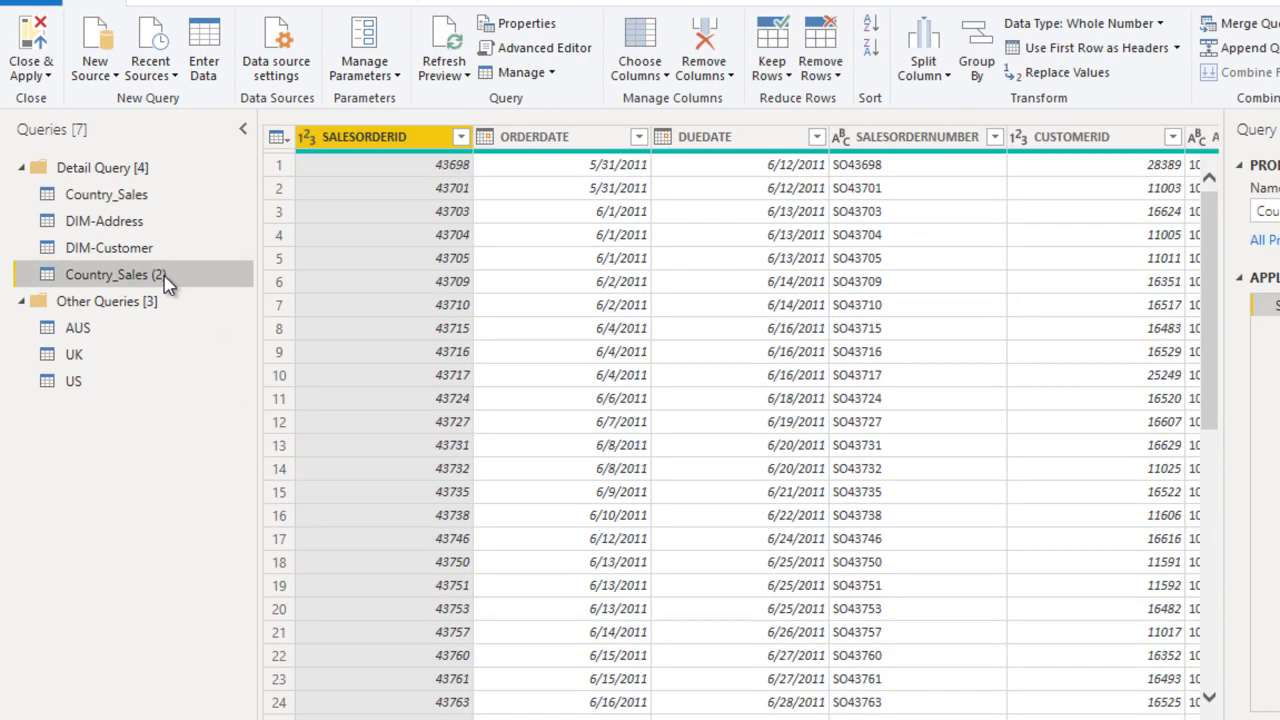
double_click(166, 278)
type("DIM-")
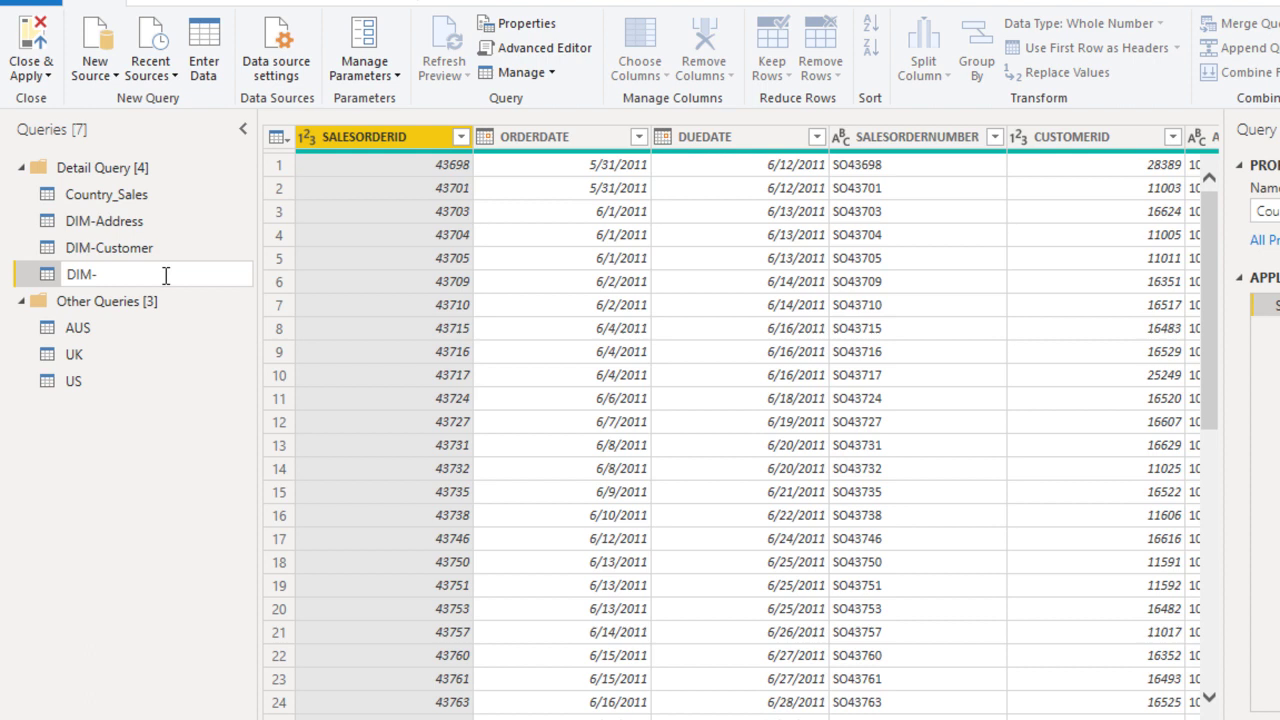
type("Product")
key("Return")
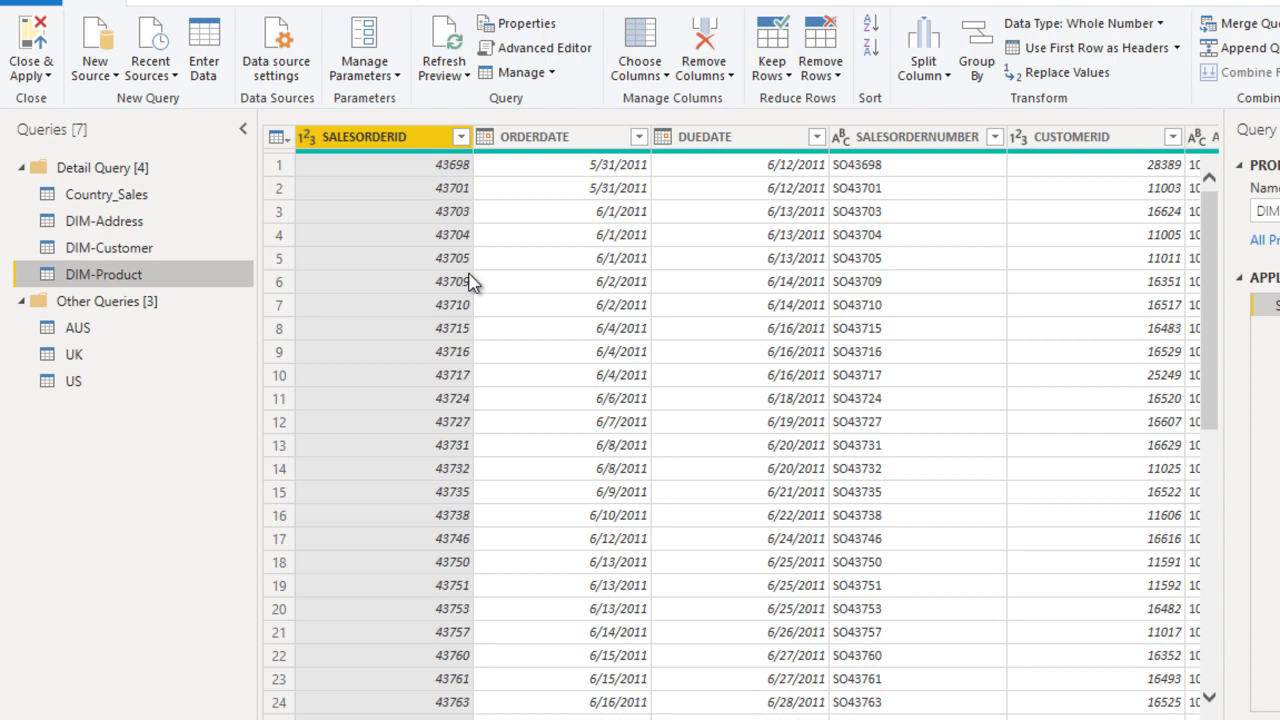
- Keep only PRODUCT_NAME and PRODUCTNUMBER in DIM-Product using Choose Columns
left_click(639, 74)
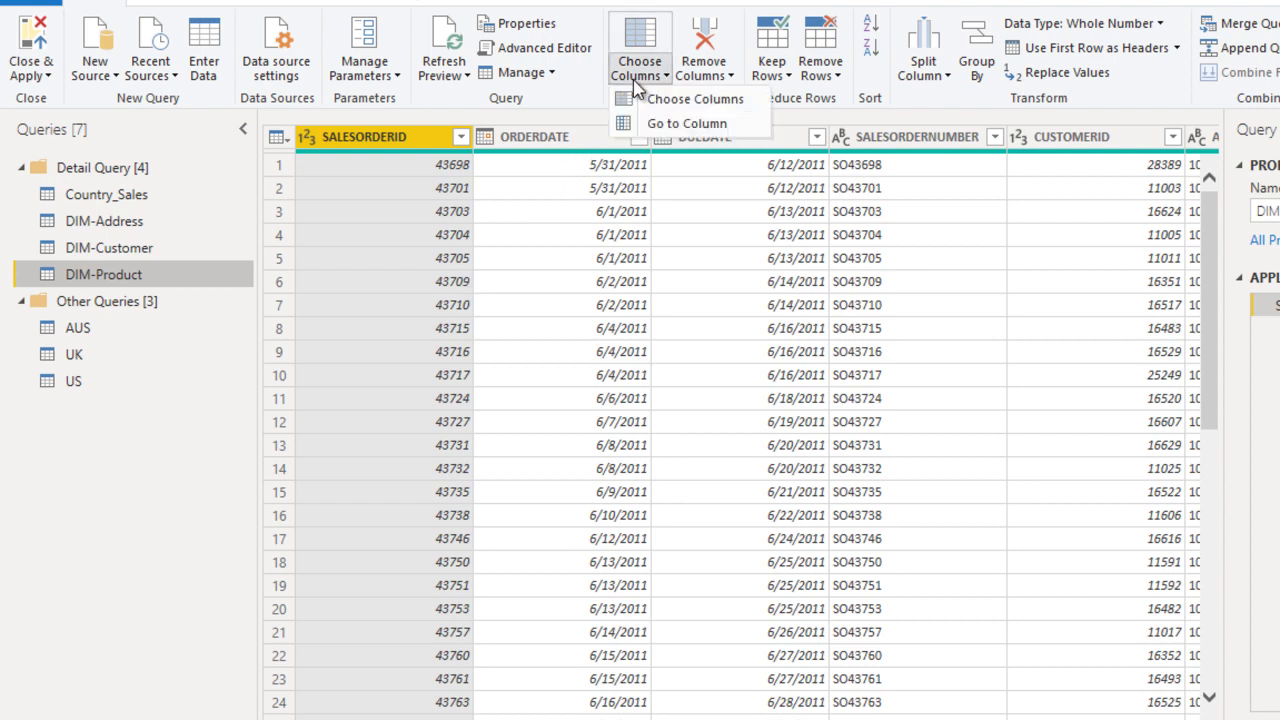
left_click(651, 97)
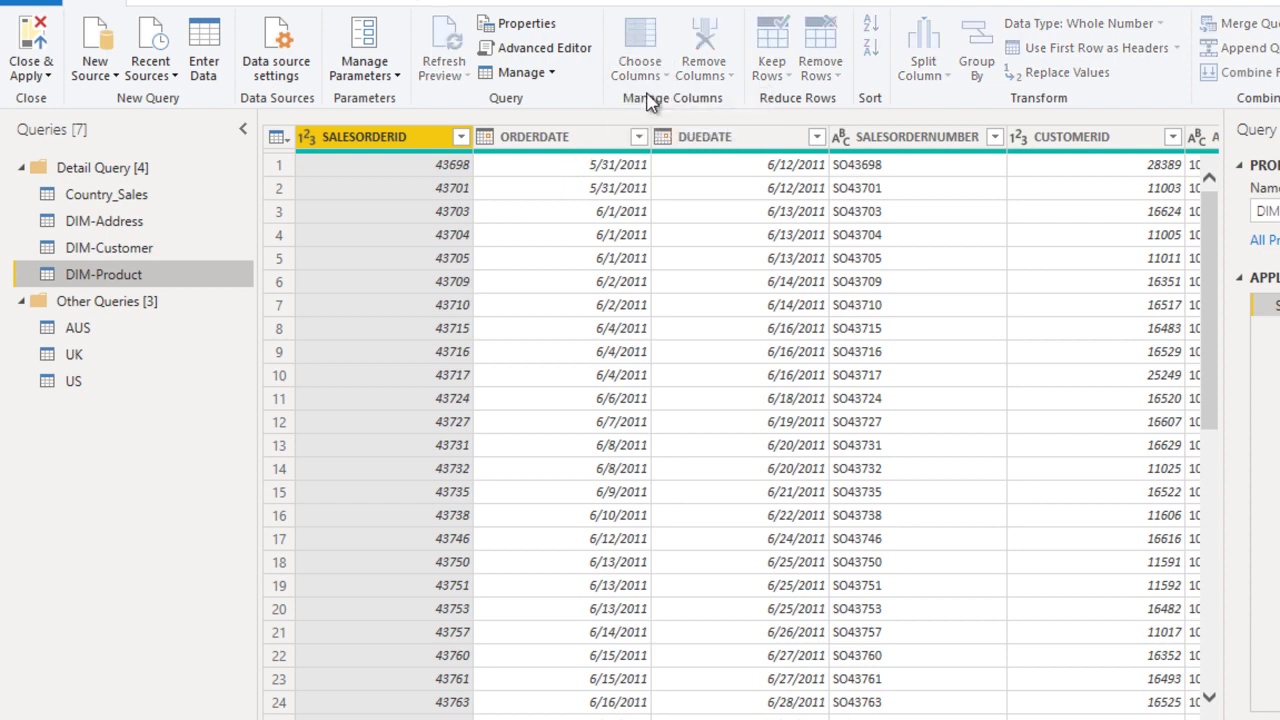
left_click(640, 161)
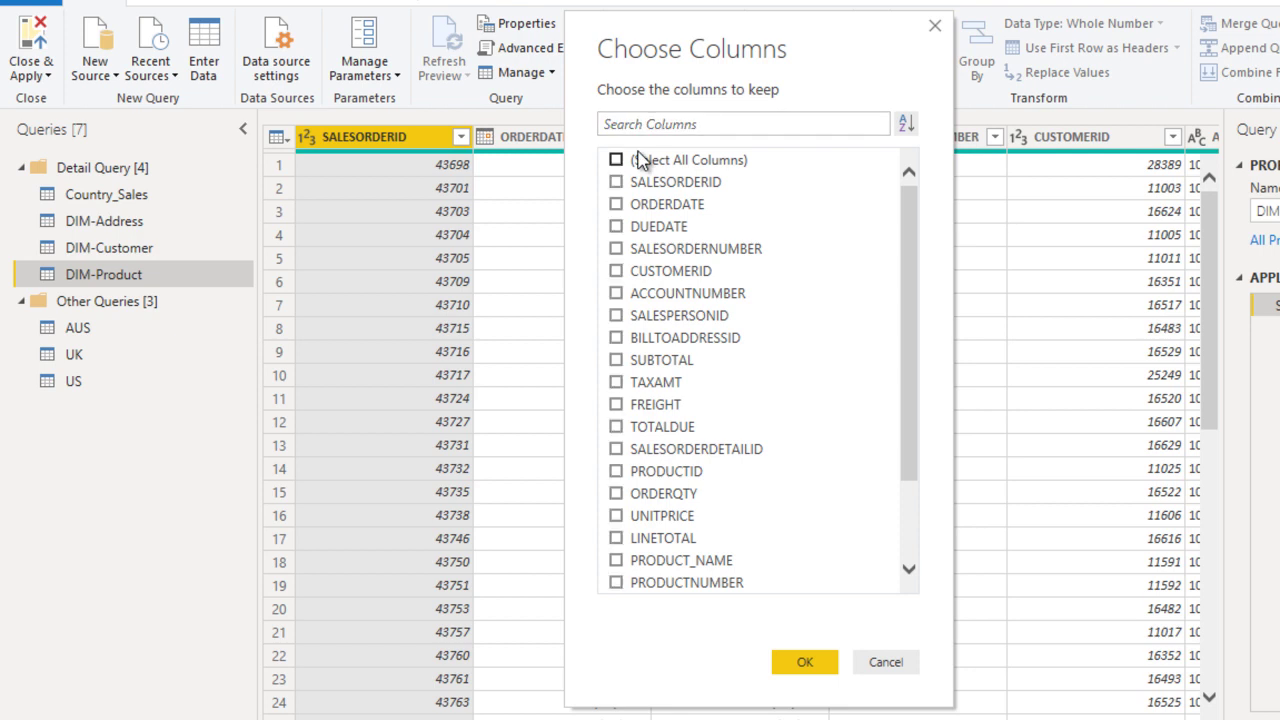
left_click(674, 562)
left_click(666, 585)
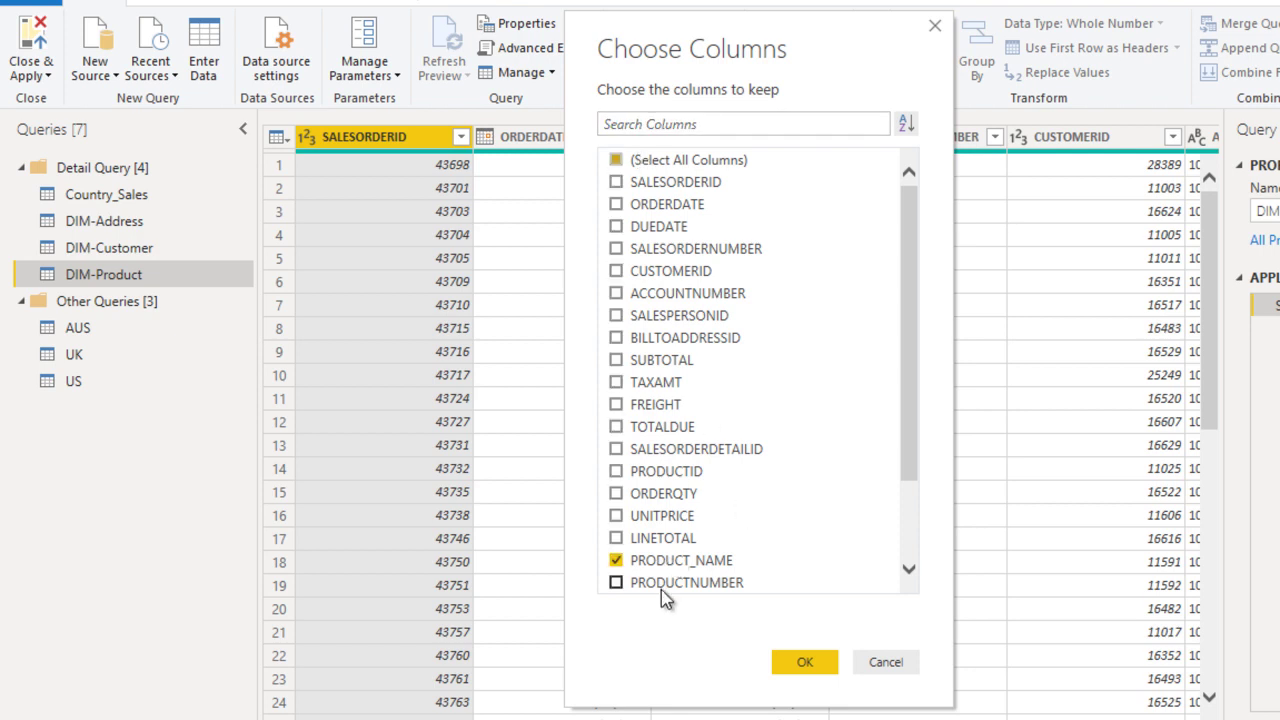
left_click(804, 663)
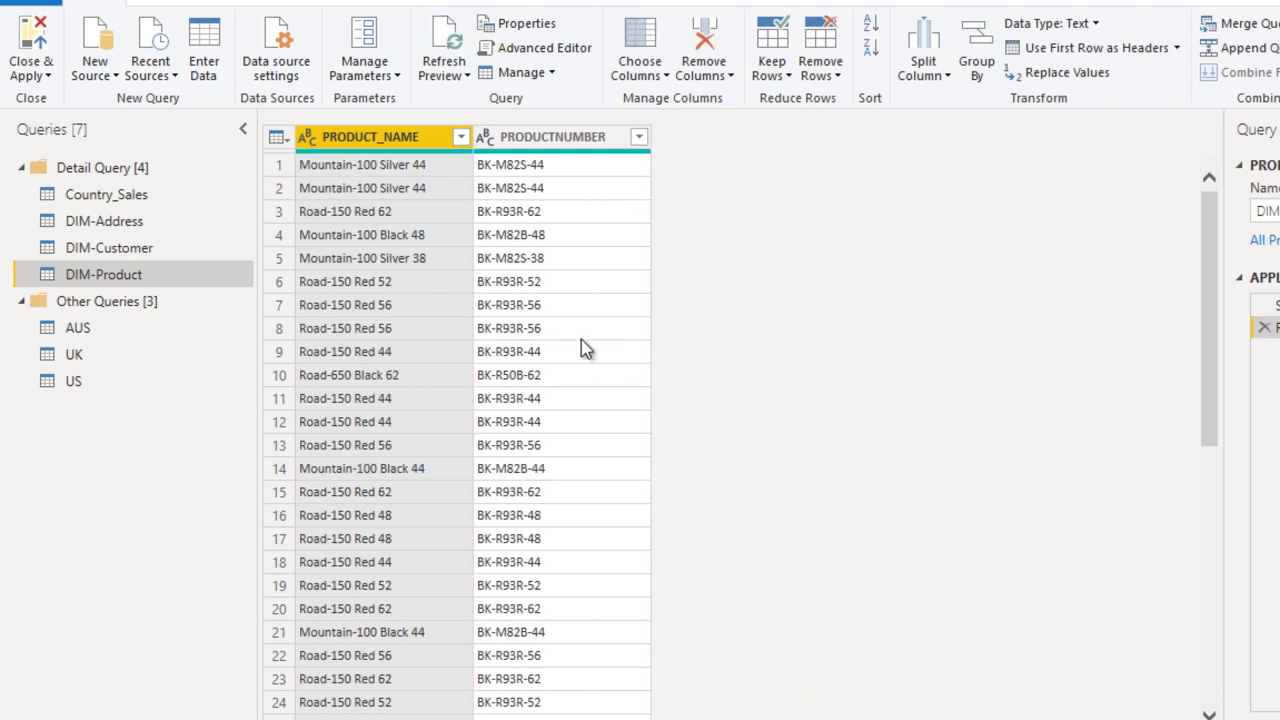
- Remove duplicate product rows from DIM-Product
left_click(835, 73)
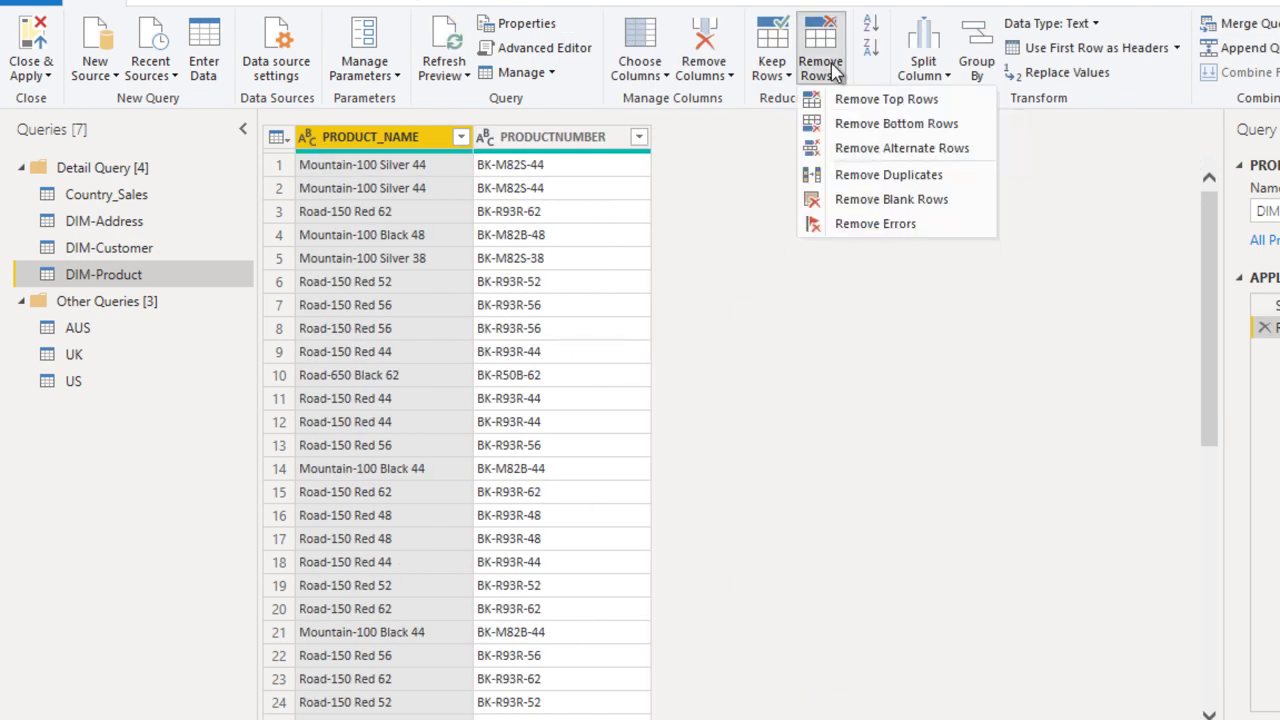
left_click(853, 177)
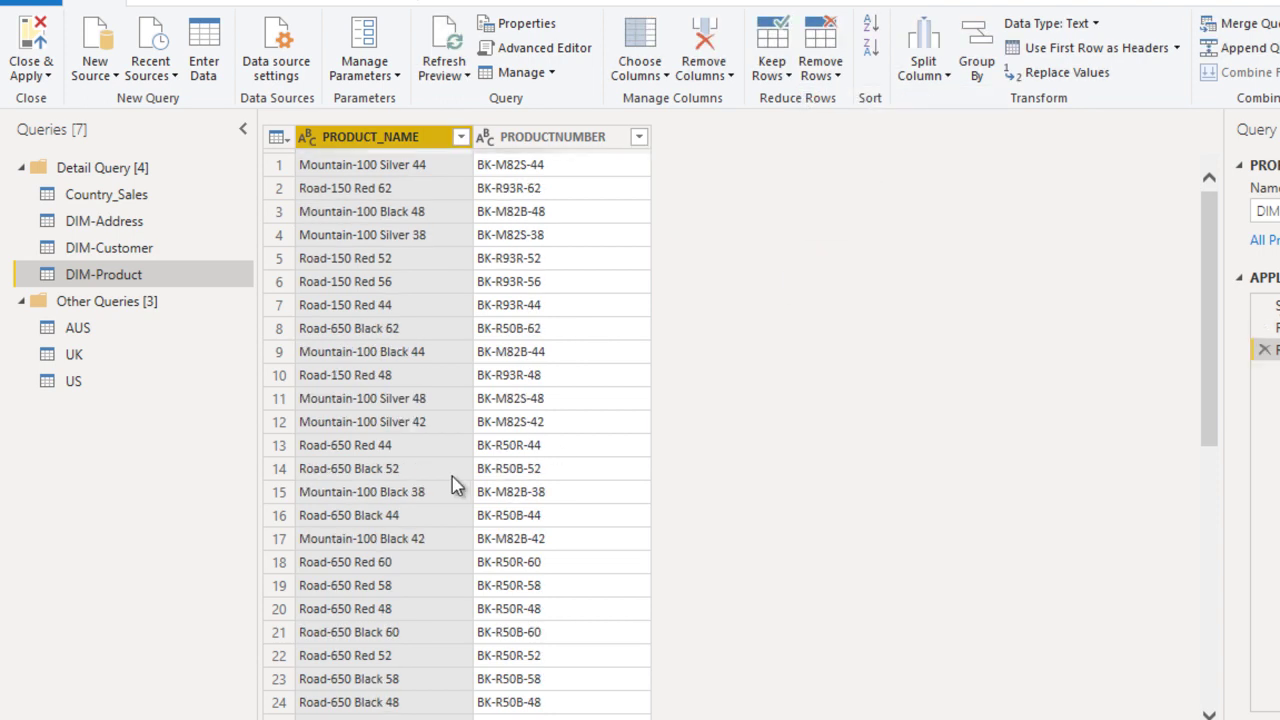
left_click(541, 313)
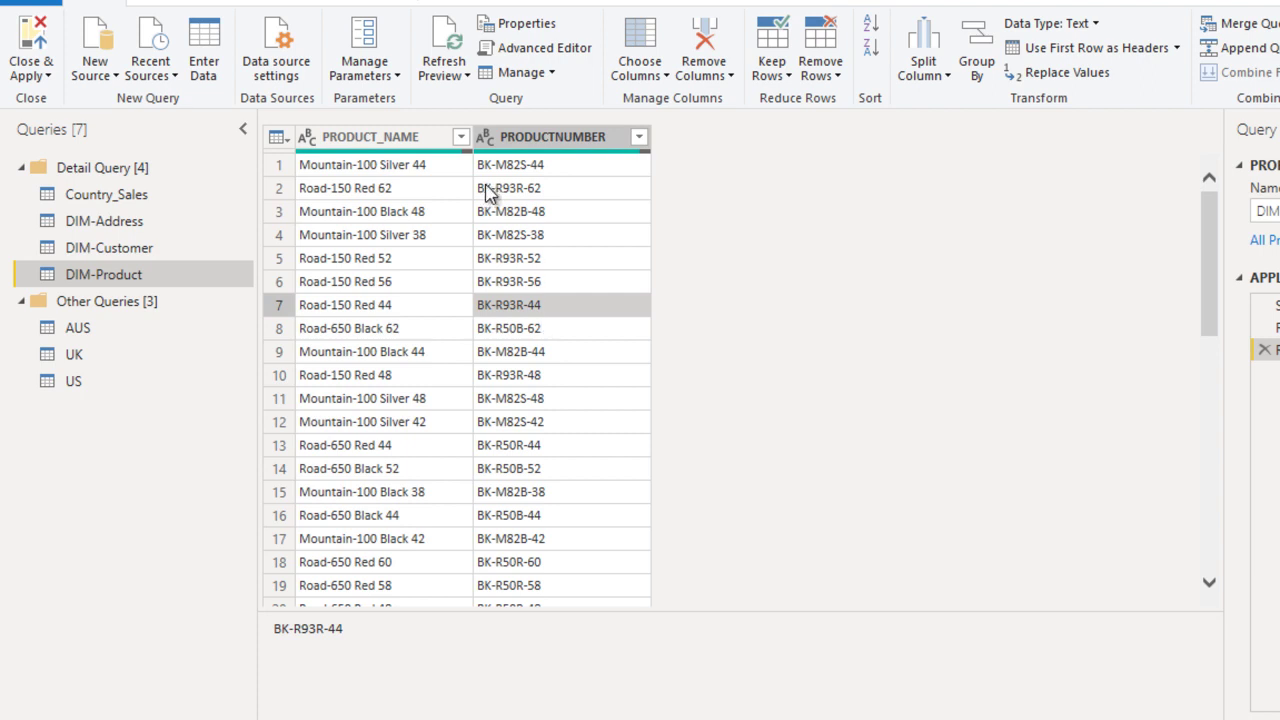
- Move PRODUCTNUMBER ahead of PRODUCT_NAME, then review DIM-Customer and DIM-Address
left_click(543, 138)
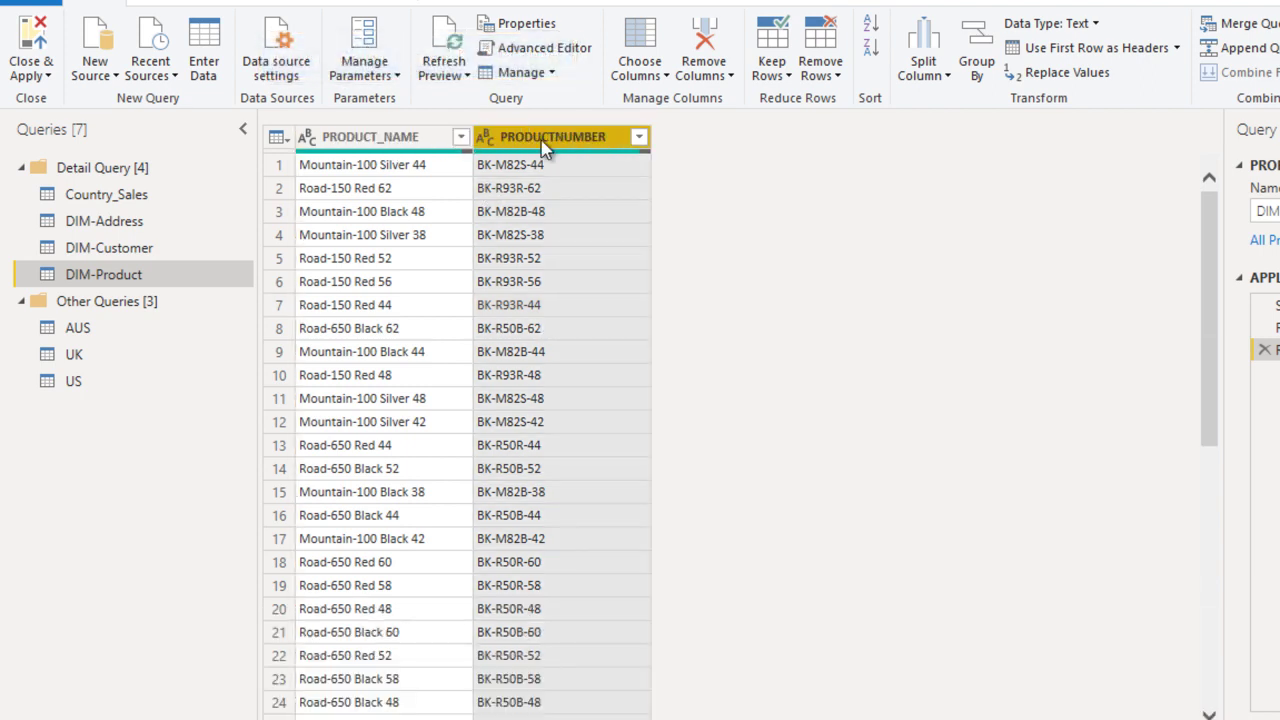
left_click_drag(543, 145, 390, 160)
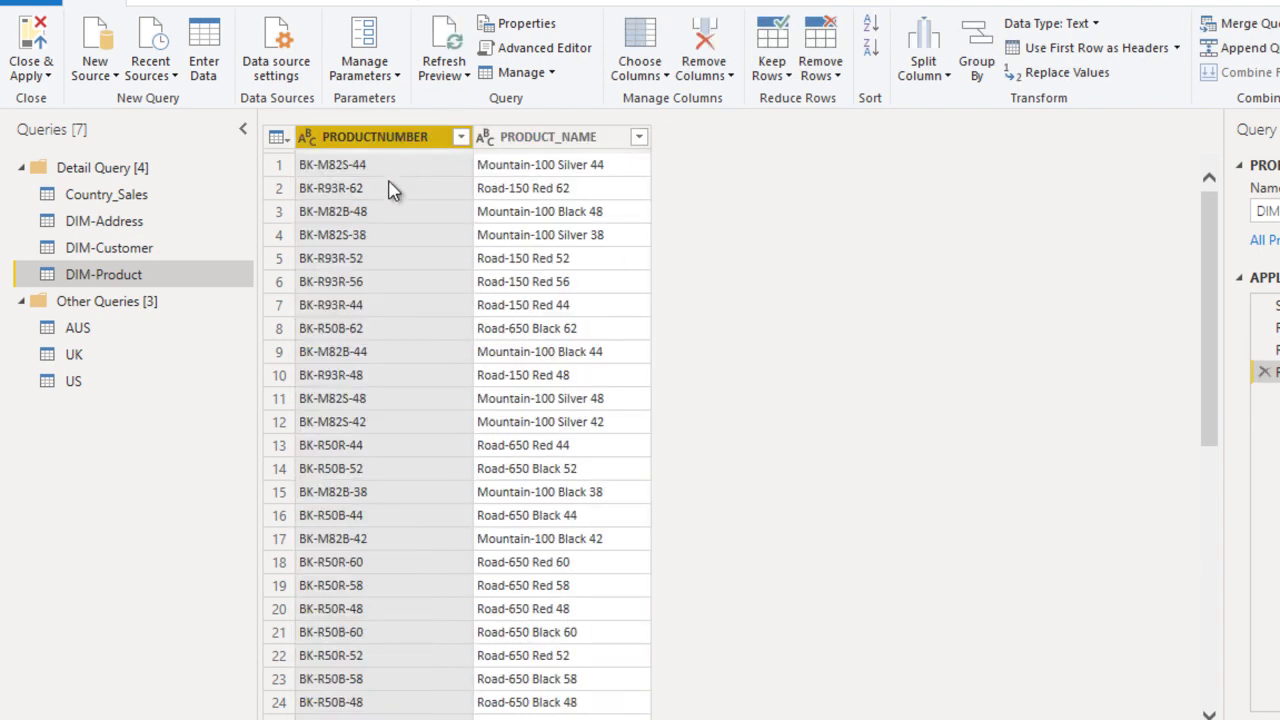
left_click(137, 251)
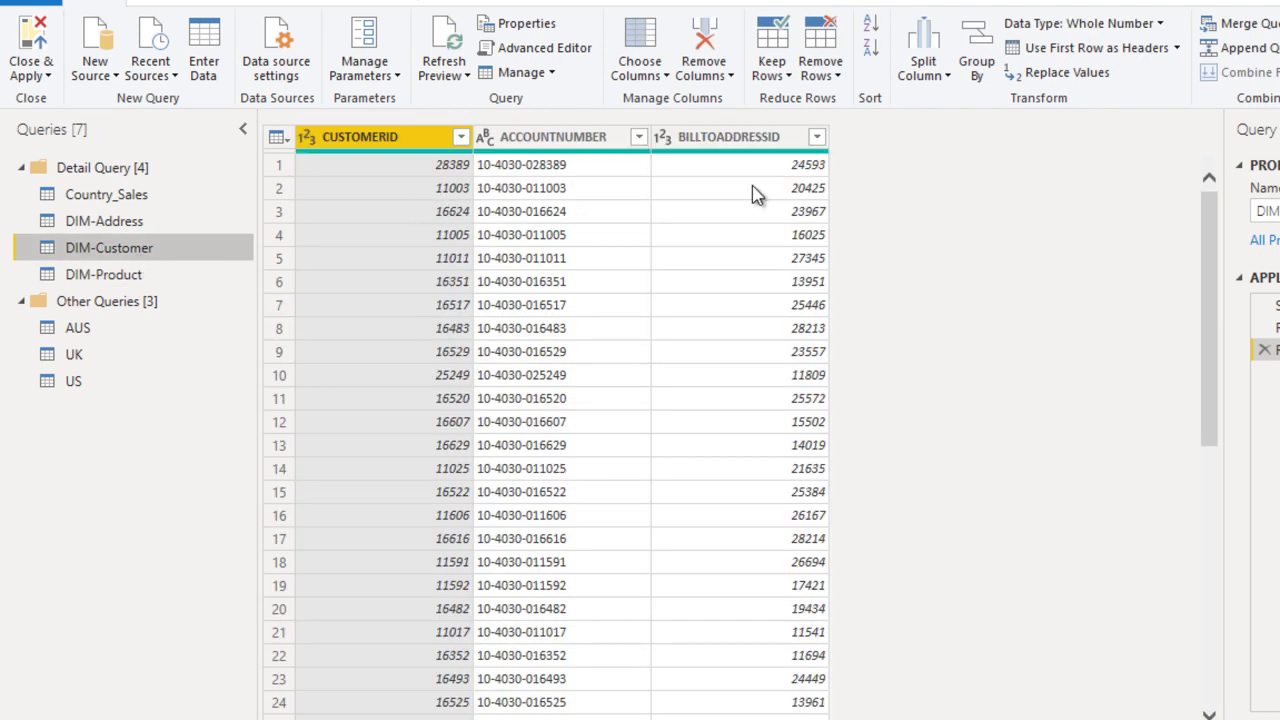
left_click(108, 224)
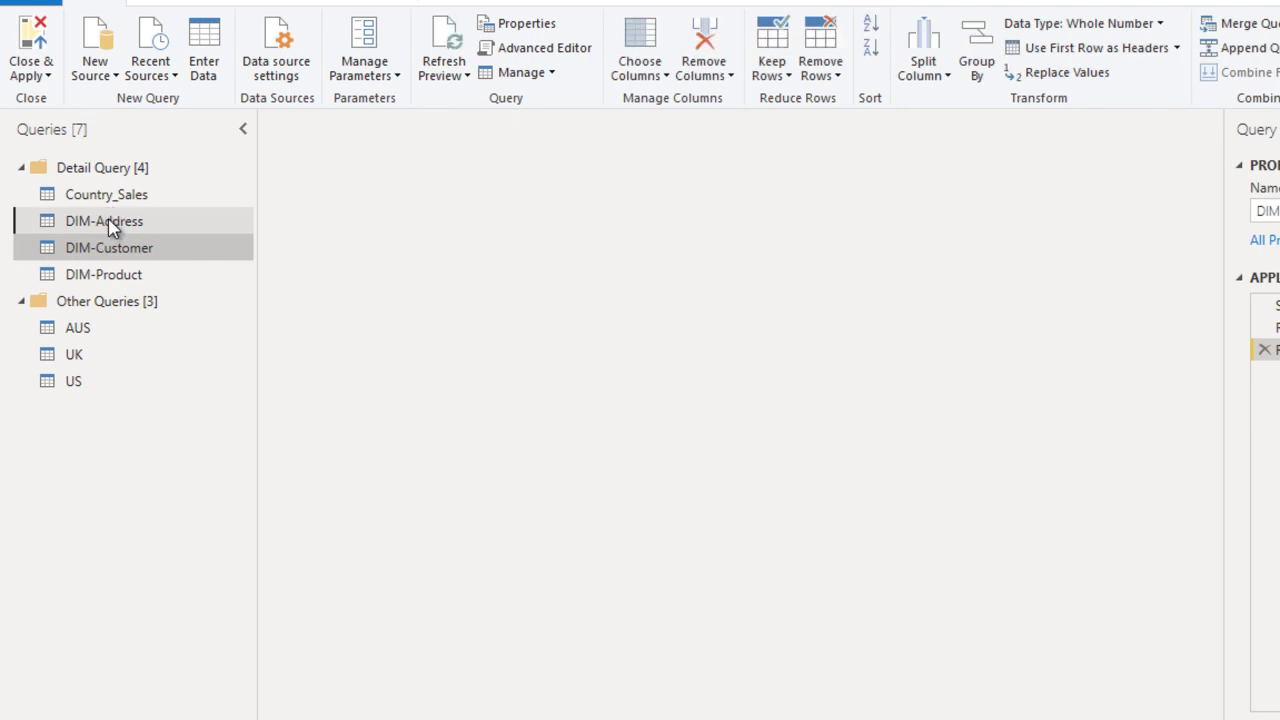
- Switch to Windows Photos showing the FACT Sales star schema diagram
key("alt+Tab")
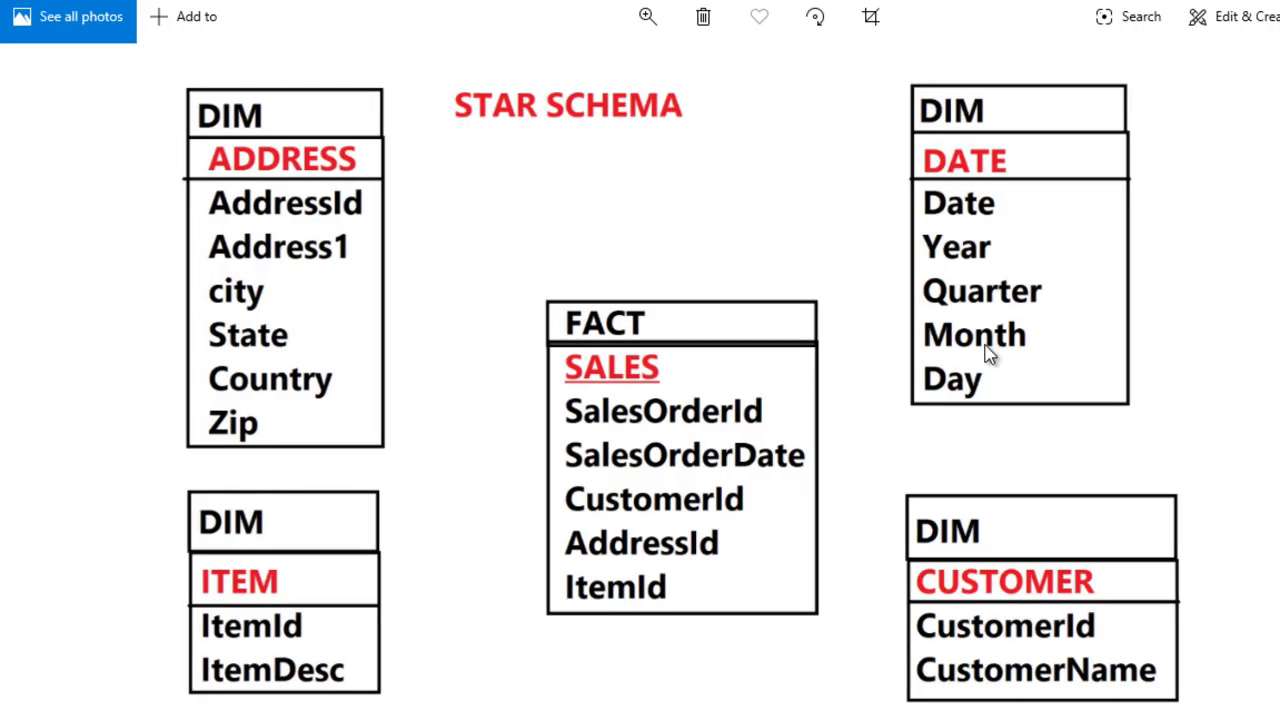